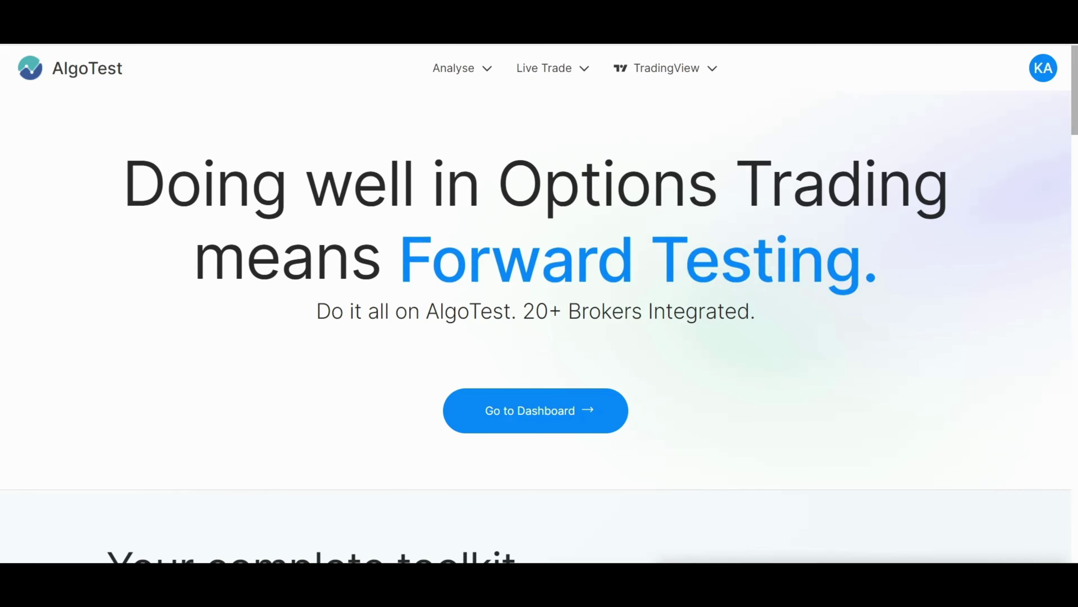
- Go to the AlgoTest dashboard and open the account's profile page
click(543, 413)
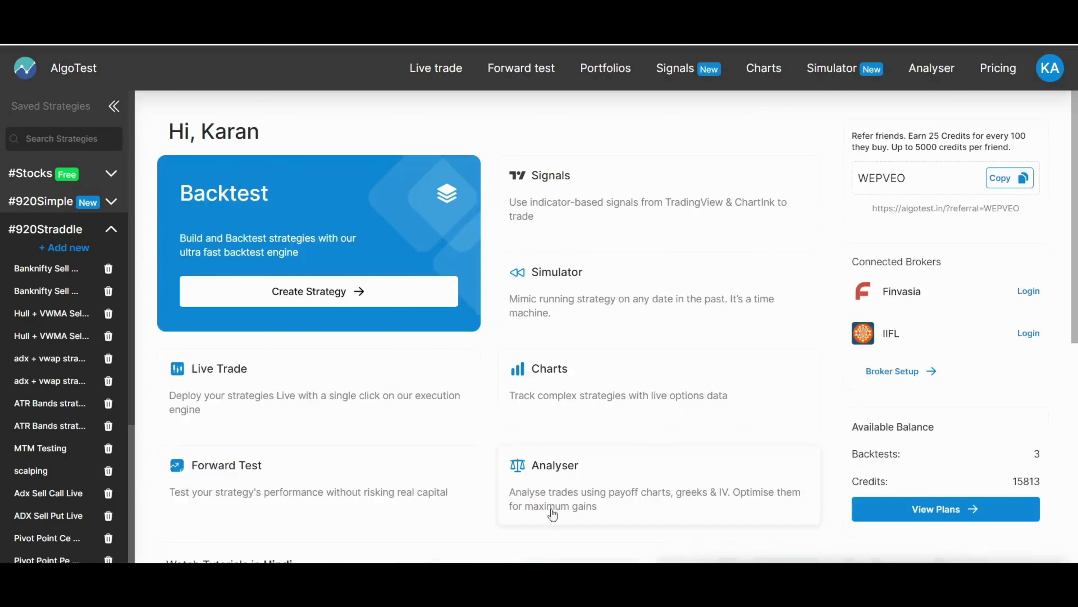
click(1050, 71)
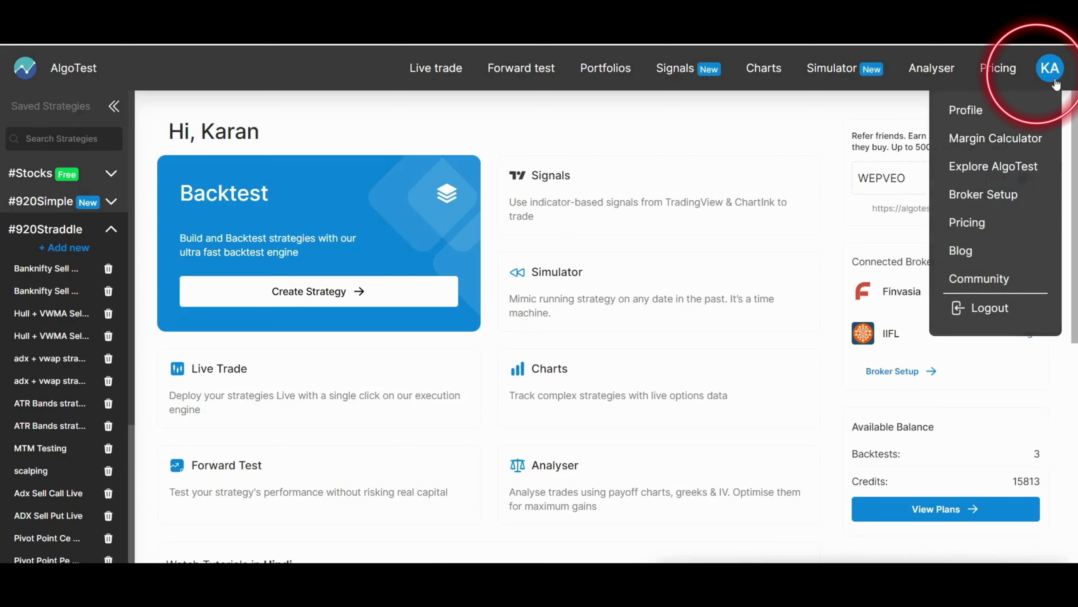
click(1005, 111)
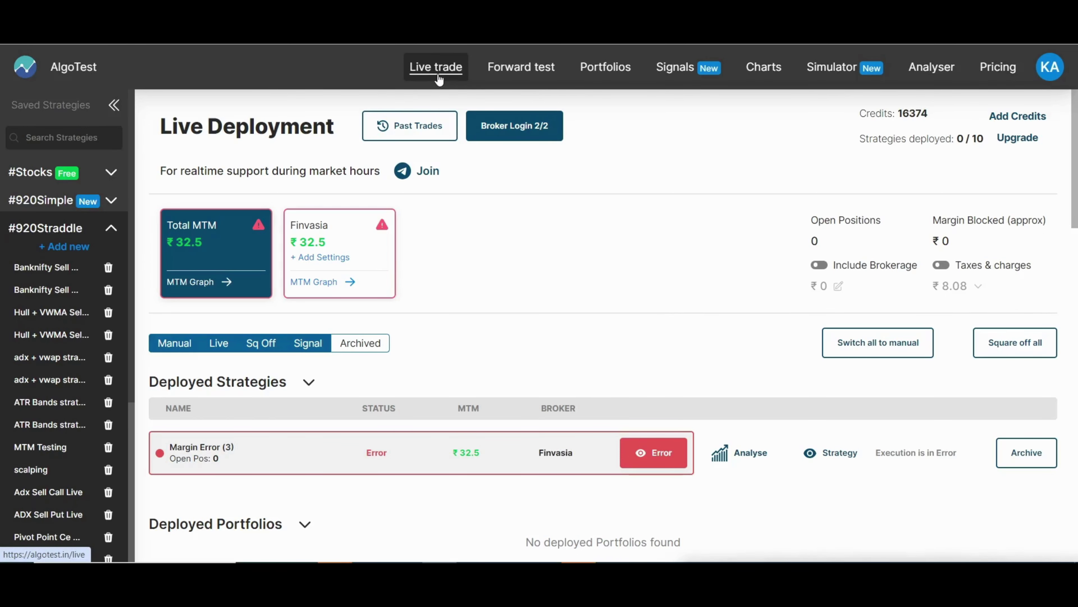
- Open the error details of the deployed strategy Margin Error (3) from the live trade page
click(63, 72)
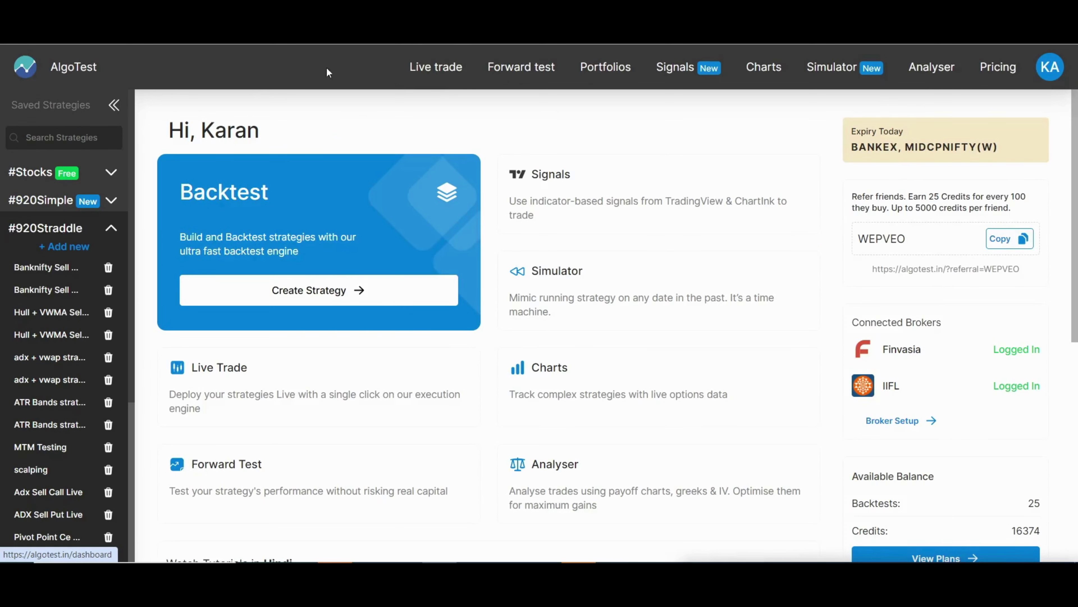
click(434, 69)
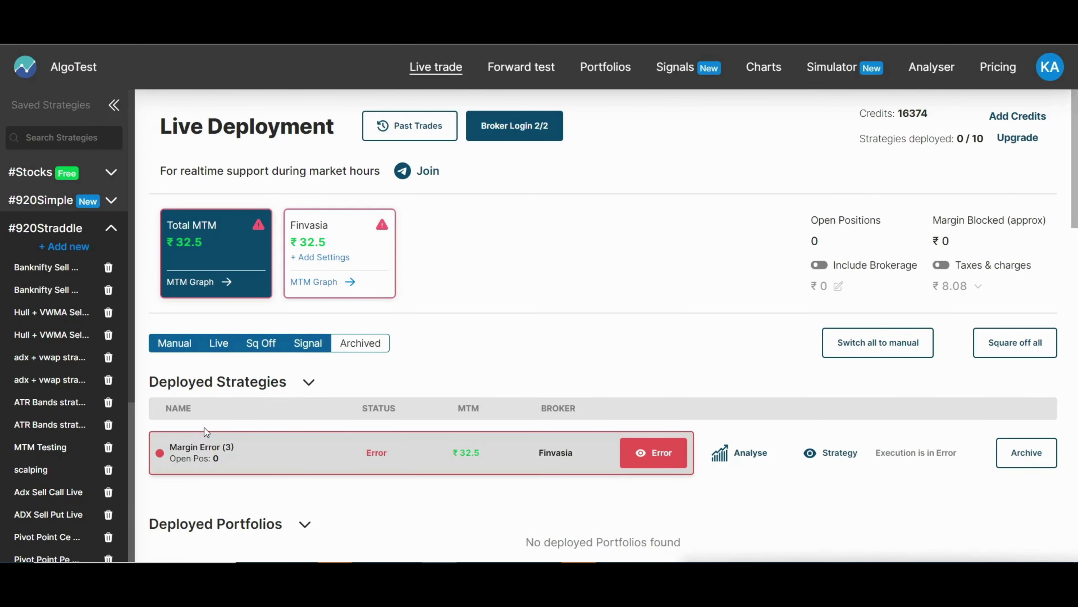
click(307, 383)
click(307, 383)
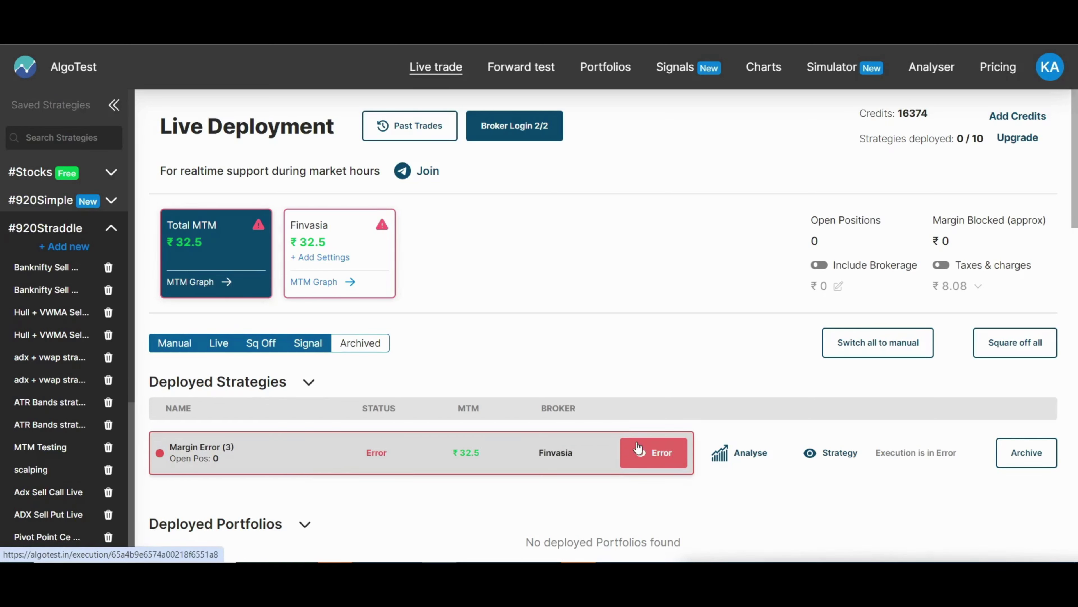
click(657, 460)
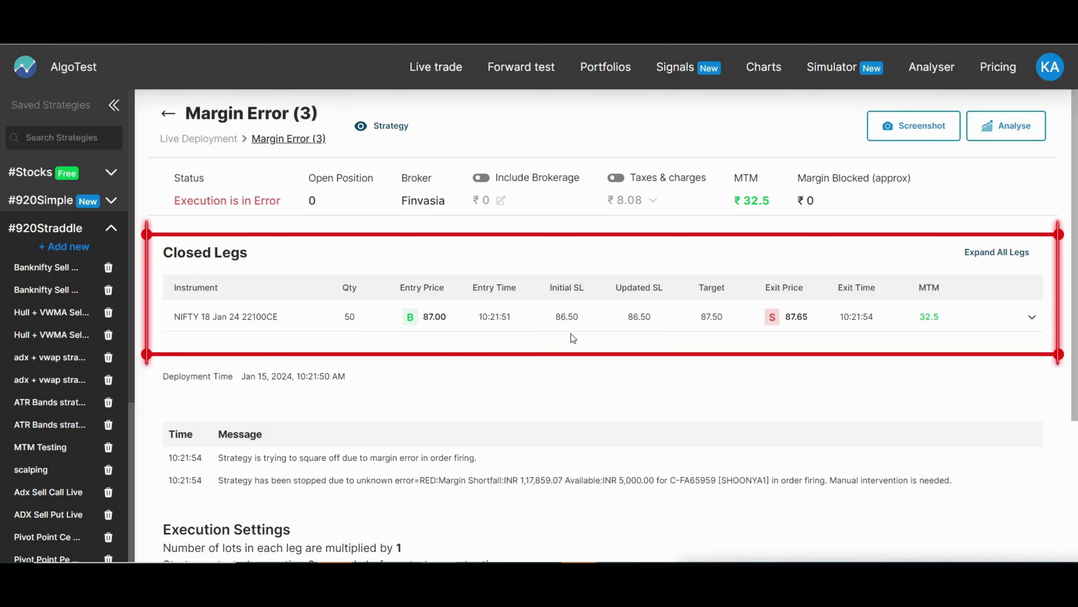
- Examine the message log of the Margin Error (3) execution for the reason the strategy was stopped
double_click(238, 433)
drag(361, 459, 477, 459)
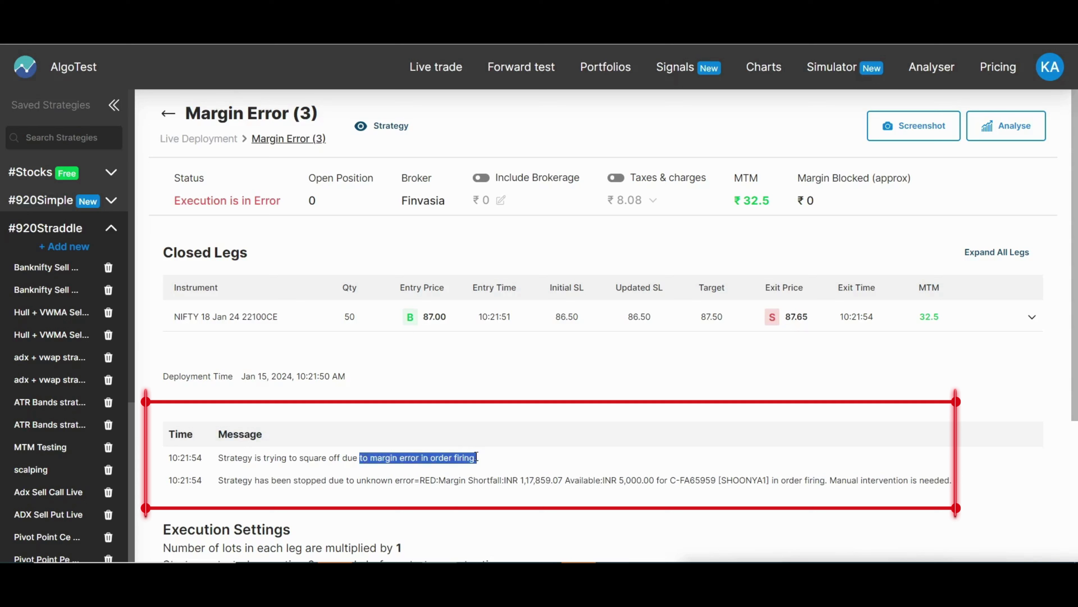
click(420, 480)
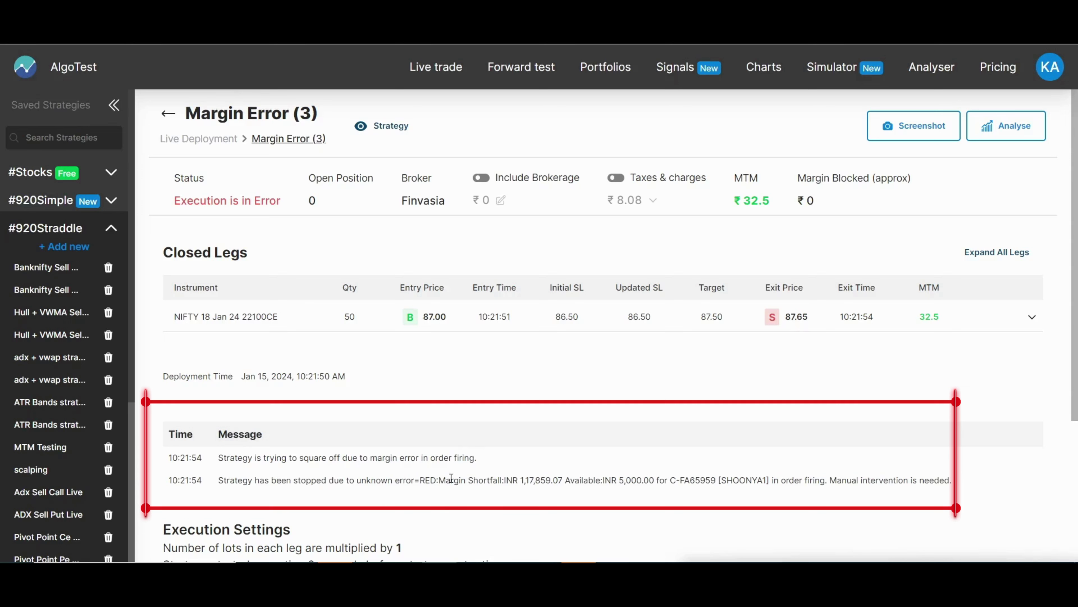
drag(459, 480, 607, 480)
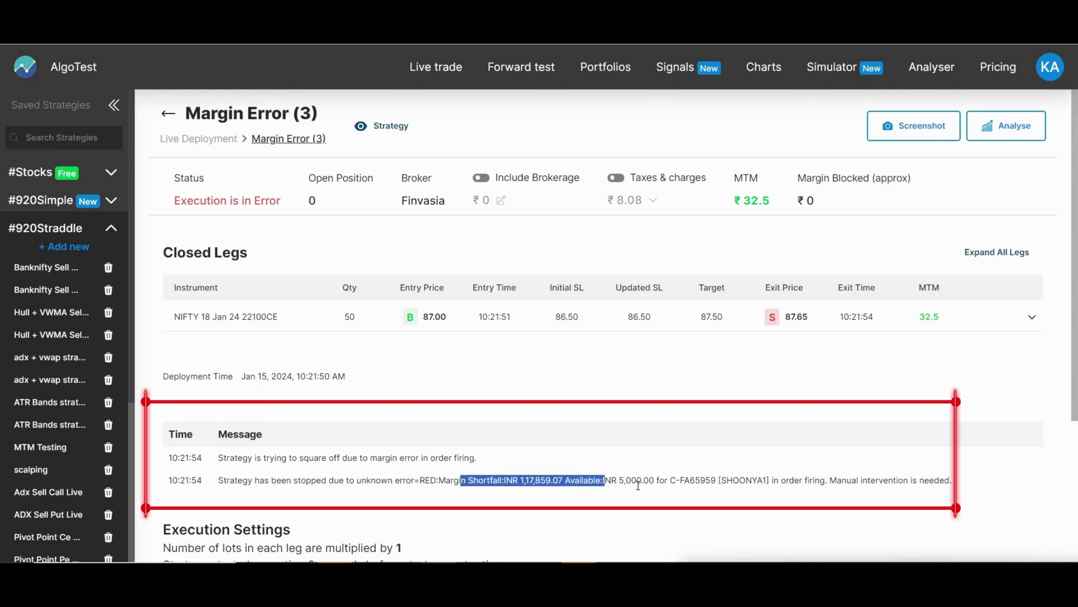
drag(690, 479, 721, 481)
drag(385, 457, 444, 458)
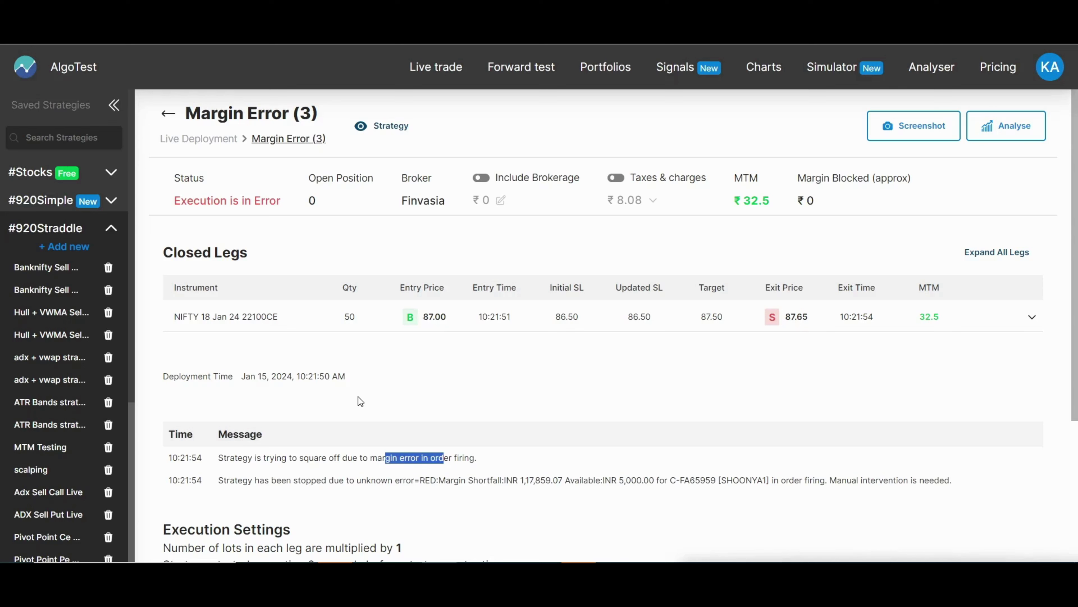
click(331, 408)
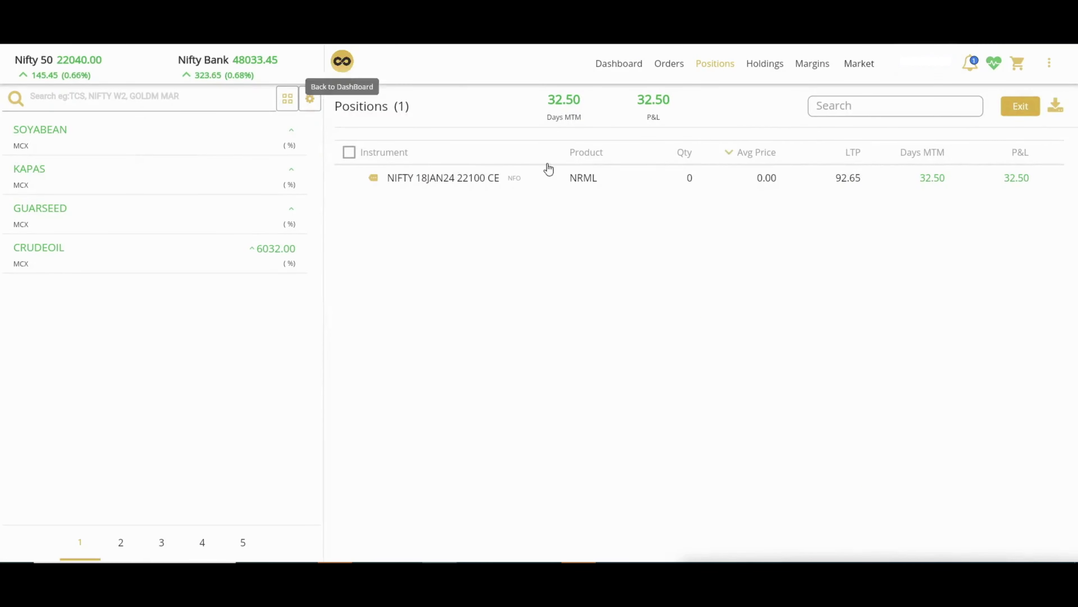
- Compare the positions with the closed orders for NIFTY 18JAN24 22100 CE in the Finvasia broker terminal
click(715, 63)
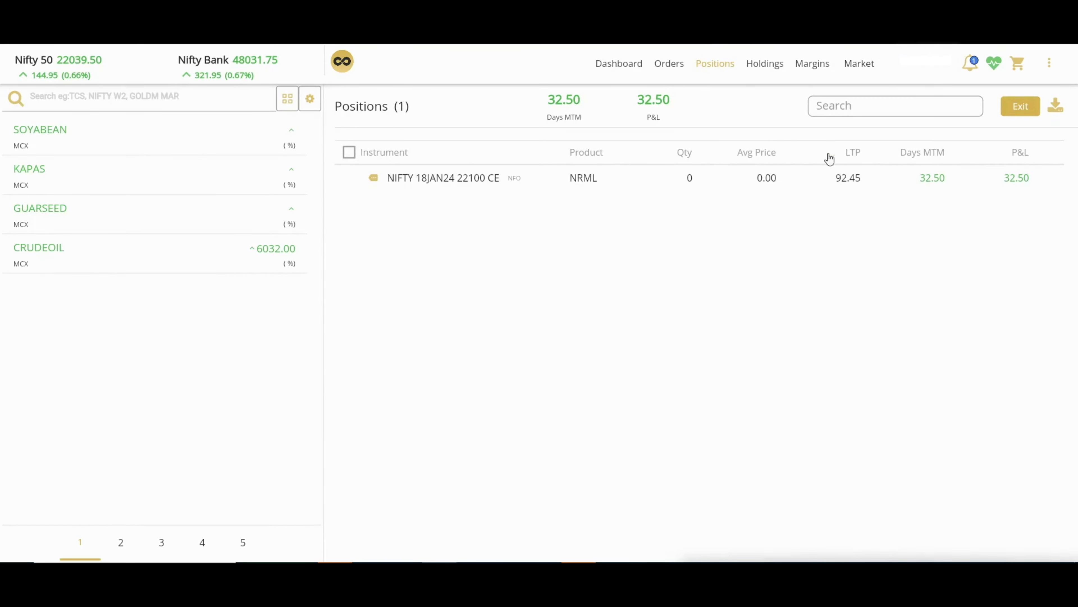
click(681, 69)
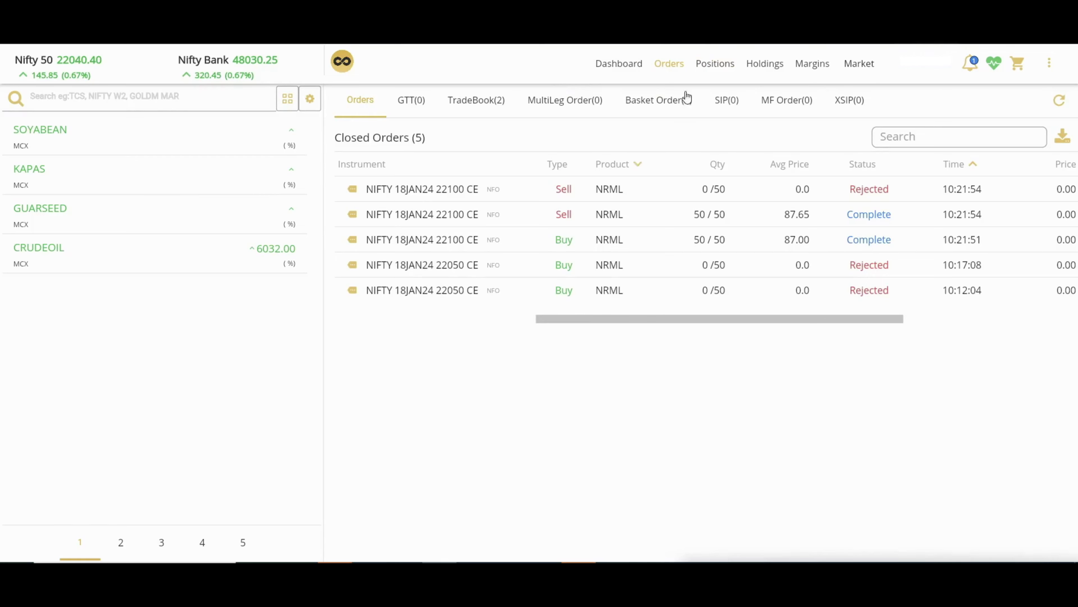
click(716, 63)
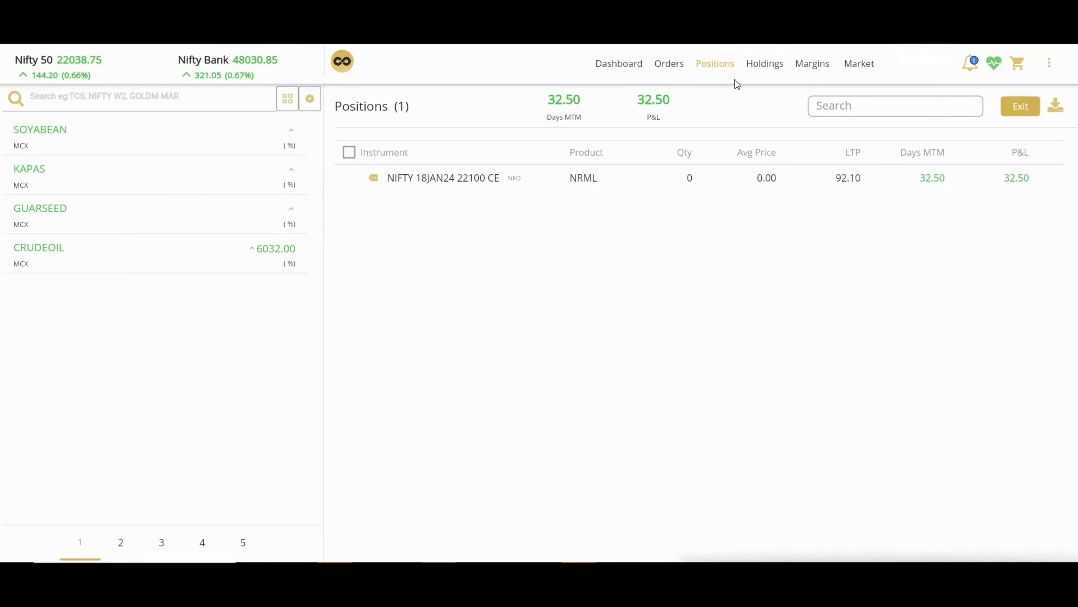
click(671, 69)
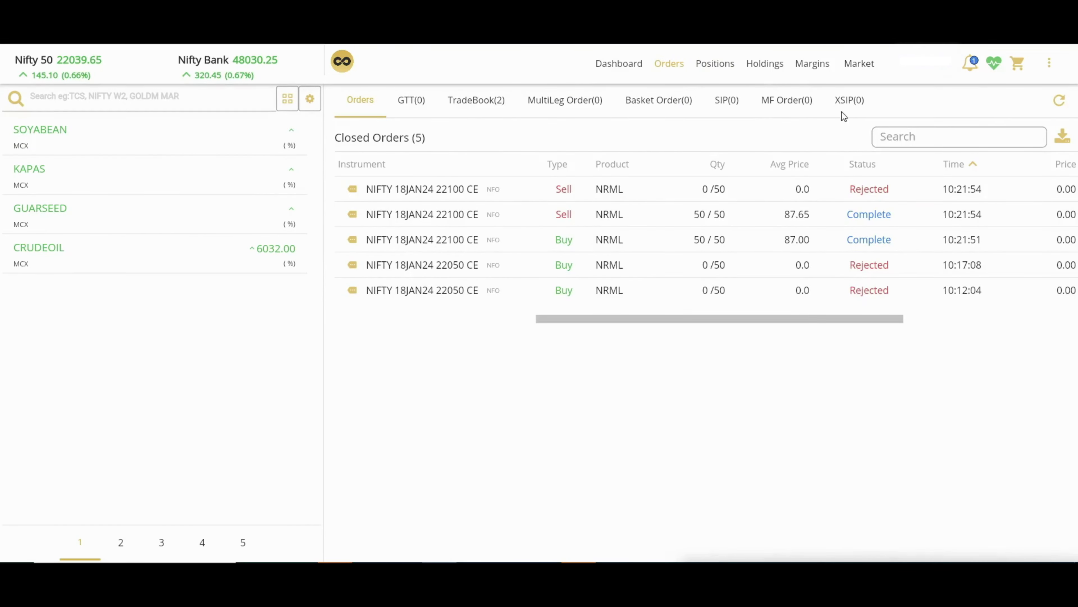
click(717, 69)
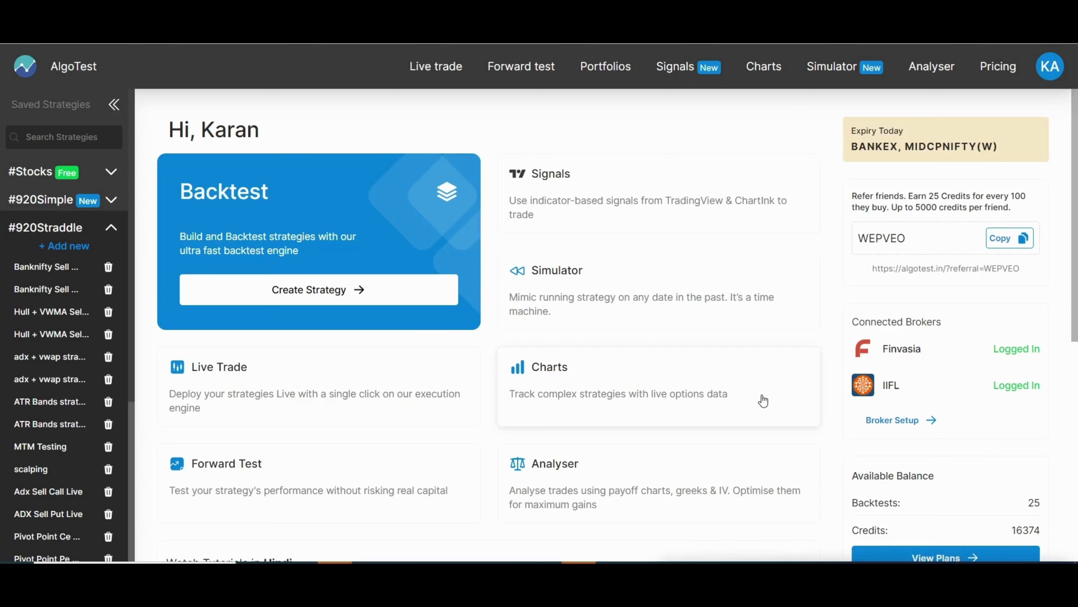
- Open the error details of the live strategy Any Other Error (1) in AlgoTest and examine its error messages and running leg
click(436, 67)
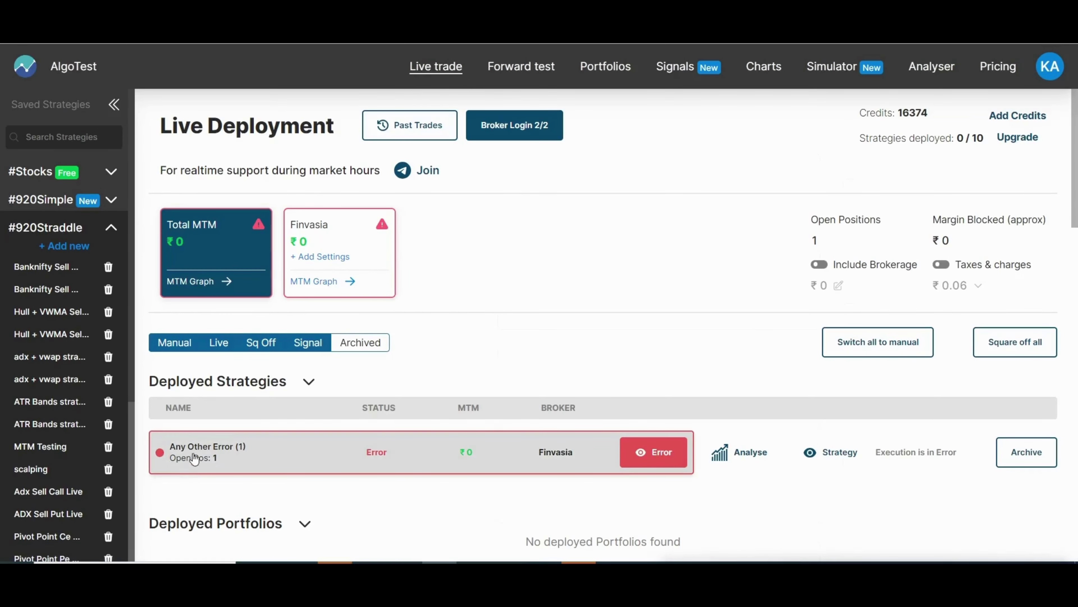
click(661, 452)
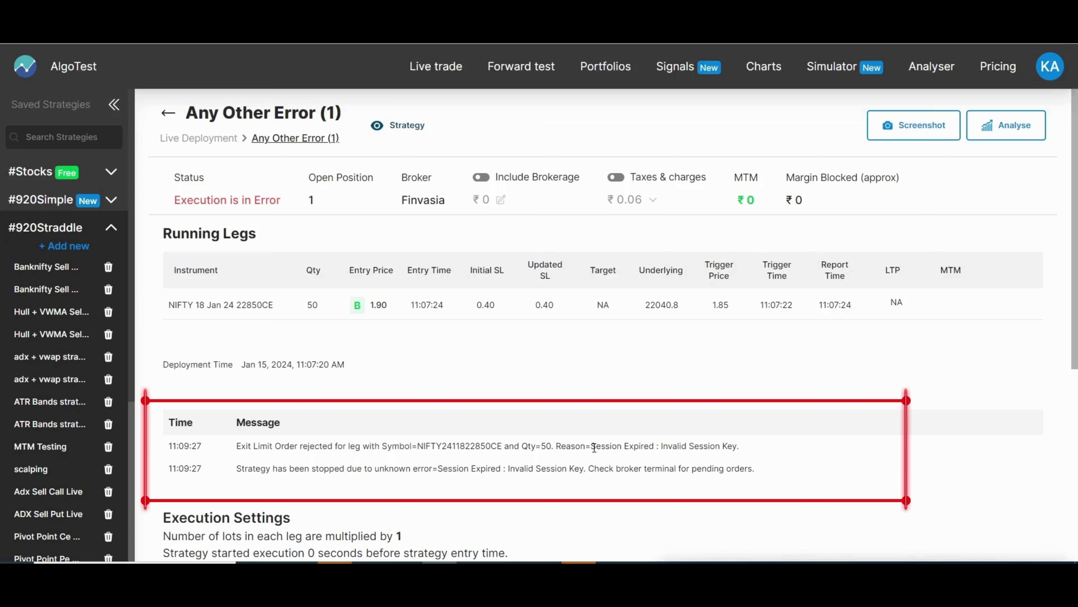
drag(591, 445, 654, 446)
click(782, 442)
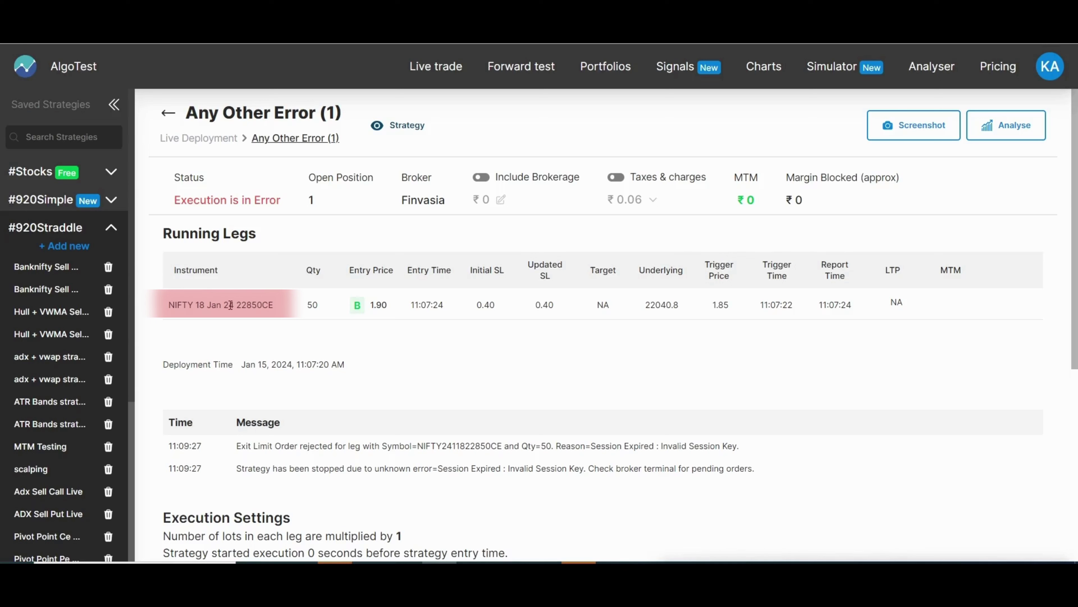
drag(233, 305, 271, 305)
click(297, 313)
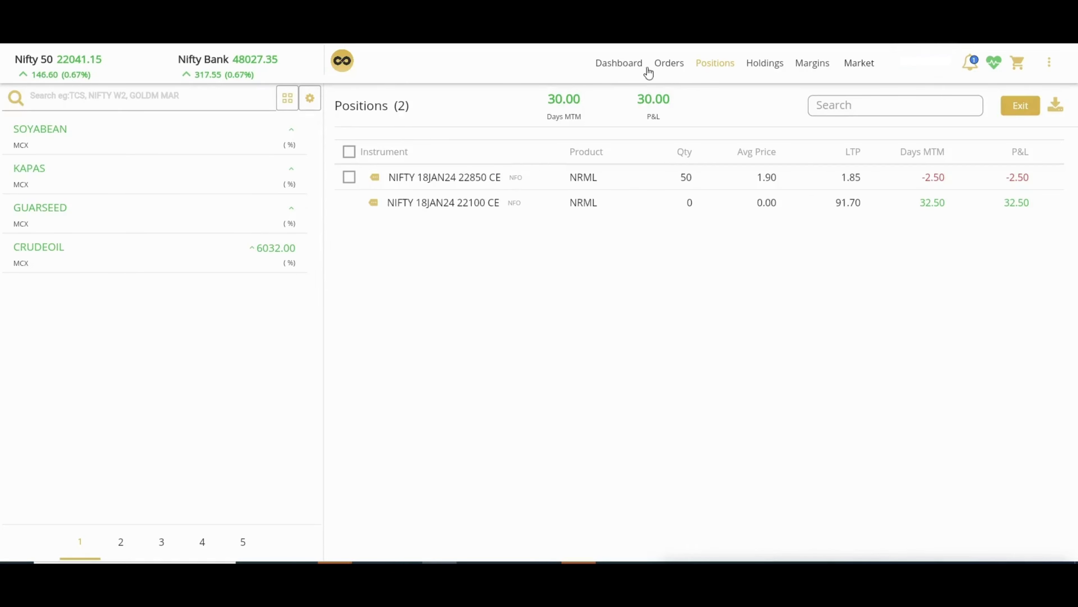
- Check the broker terminal's orders and positions for the open NIFTY 18JAN24 22850 CE leg
click(669, 64)
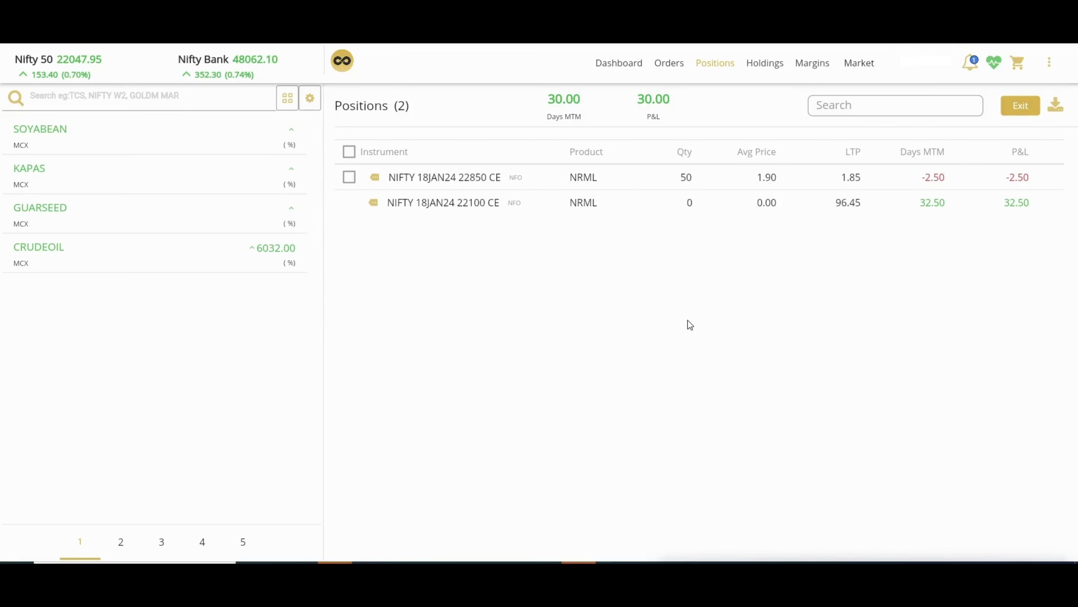
click(666, 64)
click(715, 63)
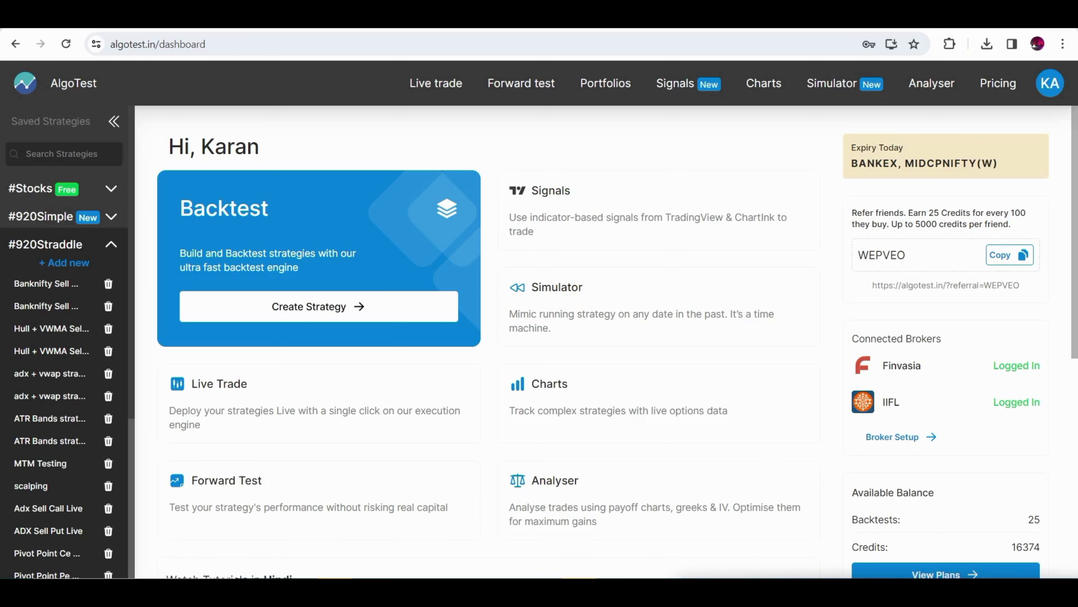
- Open the Any Other Error (1) execution page from AlgoTest's live trade page and copy its URL
click(436, 95)
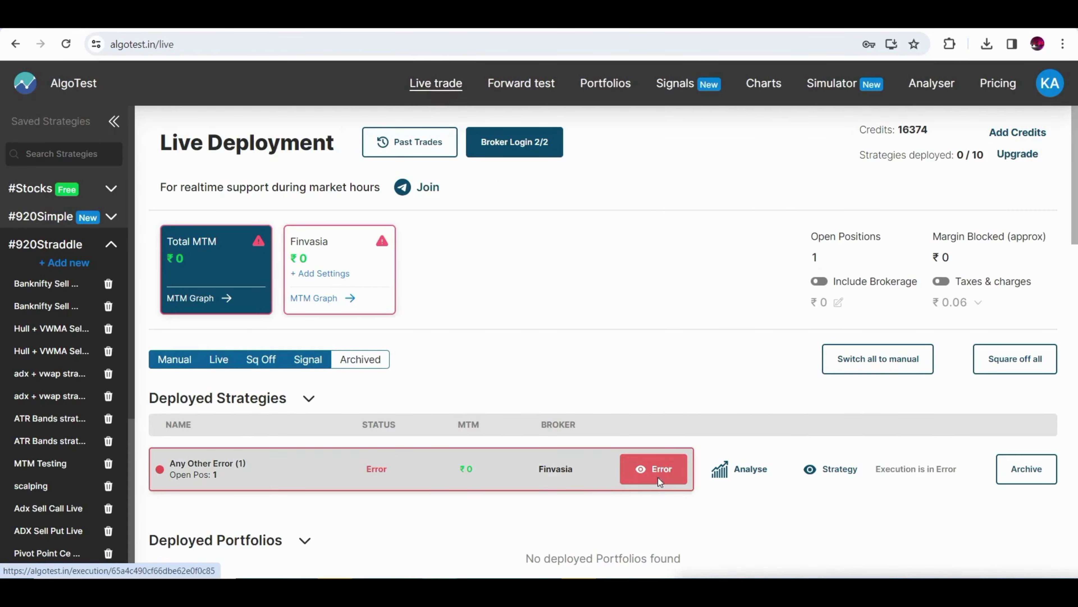
click(653, 468)
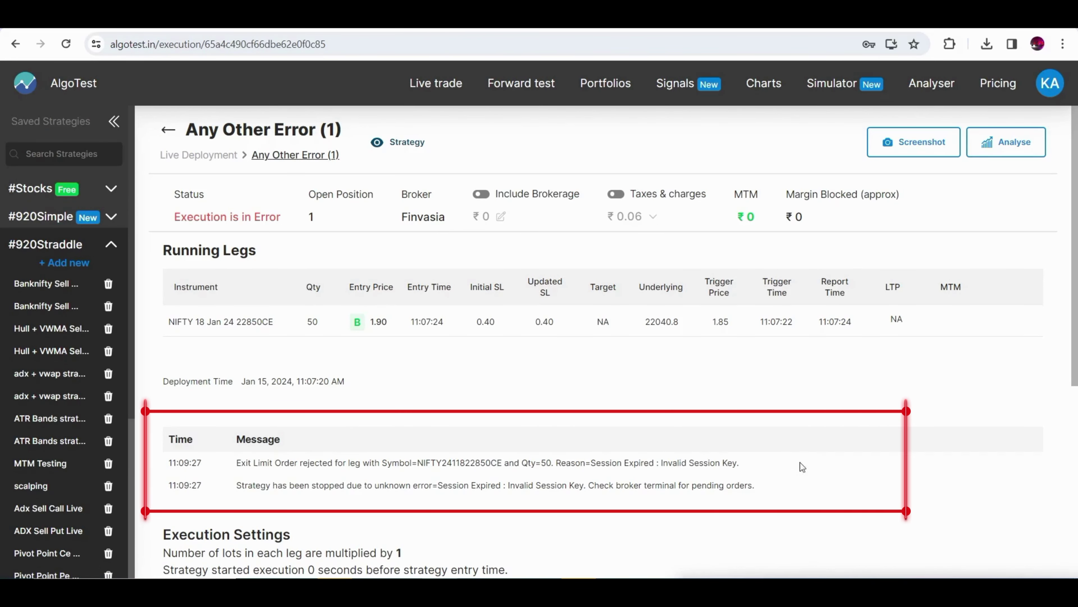
click(339, 53)
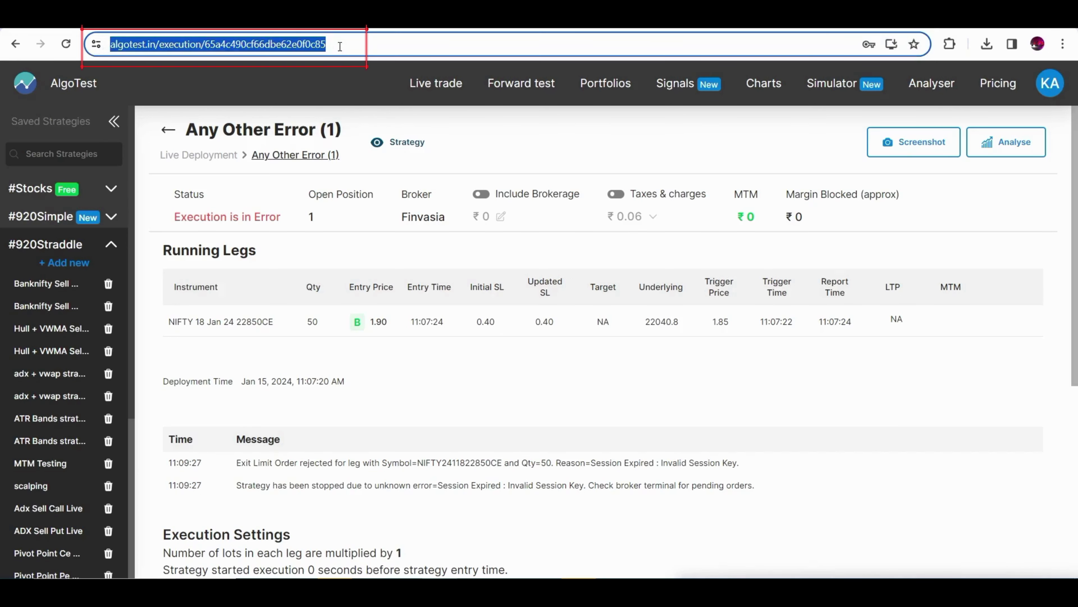
right_click(246, 46)
click(329, 171)
click(637, 433)
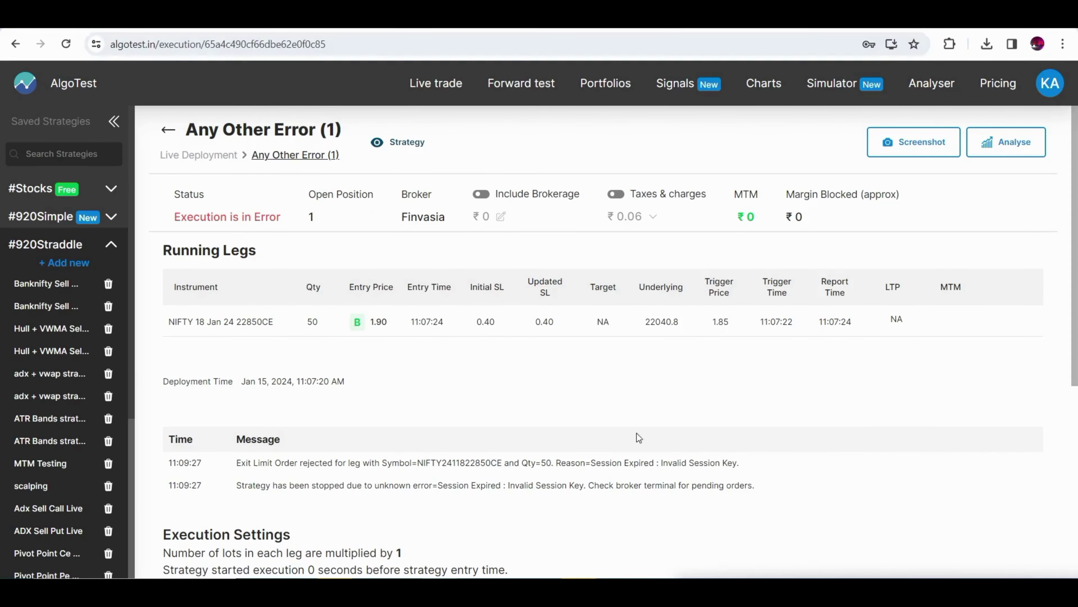